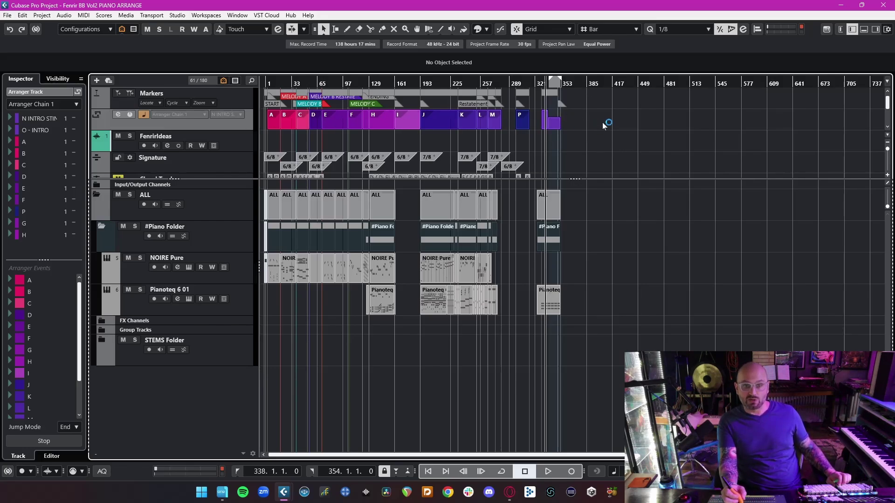
Step: Draw a trial arranger event on the arranger track from bar 386 to bar 461 and undo it
{"action": "right_click", "coordinate": [580, 123]}
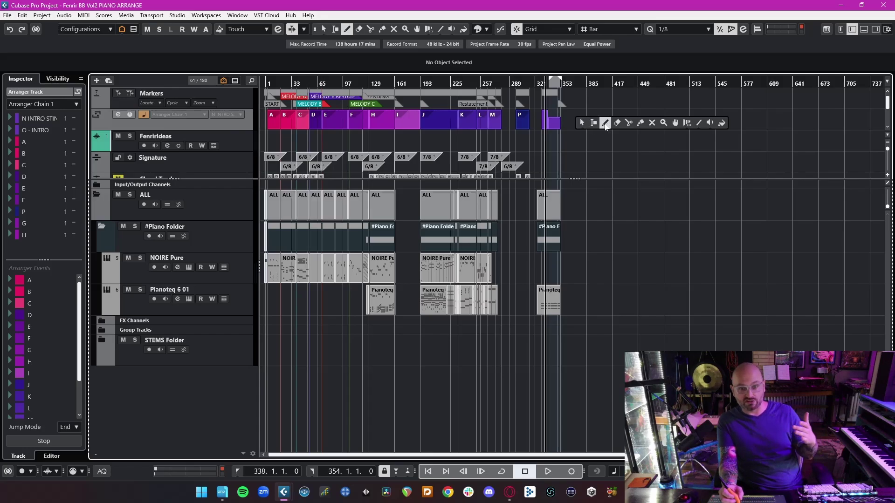
{"action": "left_click", "coordinate": [605, 124]}
{"action": "left_click_drag", "start_coordinate": [587, 122], "coordinate": [648, 122]}
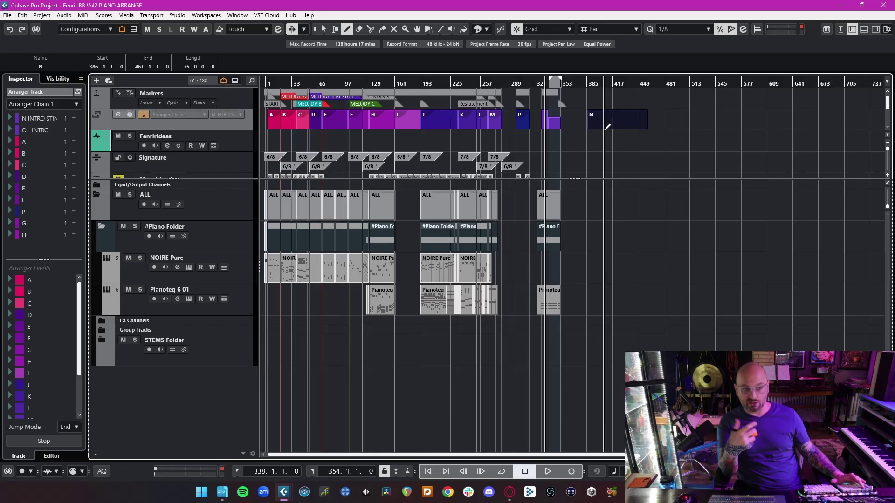
{"action": "key", "text": "ctrl+z"}
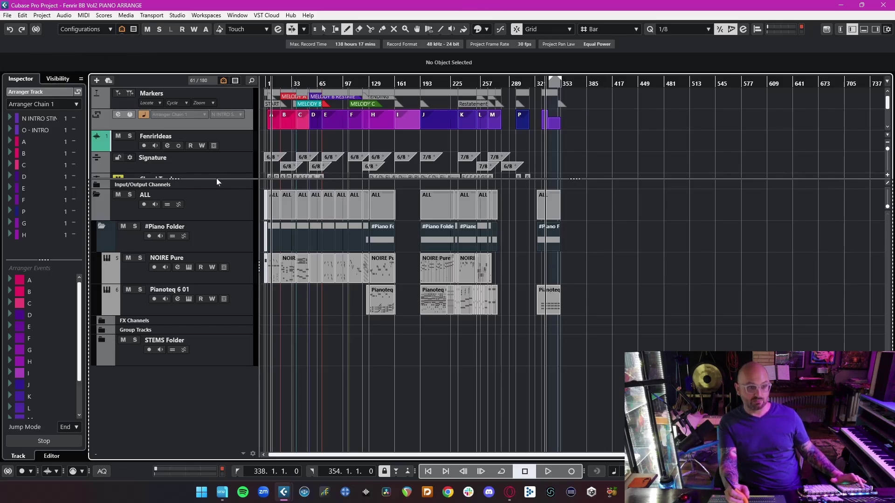
Step: Open the Arranger Editor, examine the current chain and the arranger events, and move the window clear of the project view
{"action": "left_click", "coordinate": [119, 116]}
{"action": "left_click_drag", "start_coordinate": [356, 128], "coordinate": [498, 128]}
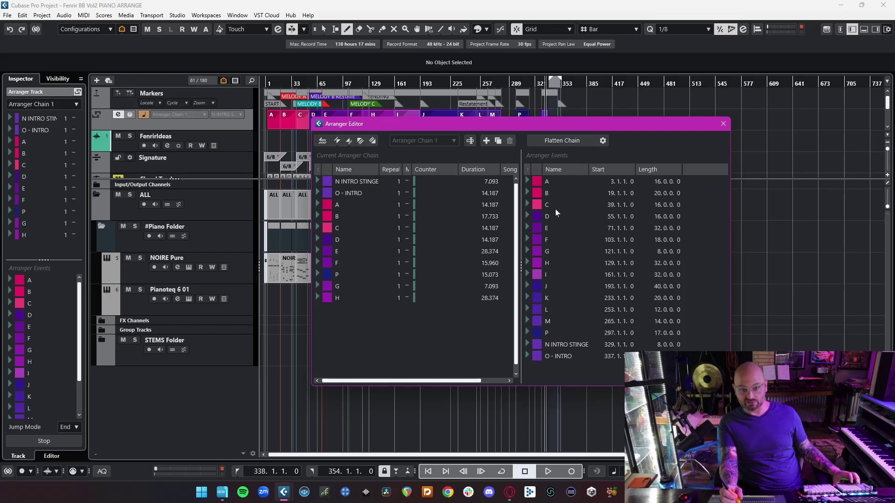
{"action": "left_click_drag", "start_coordinate": [561, 122], "coordinate": [618, 145]}
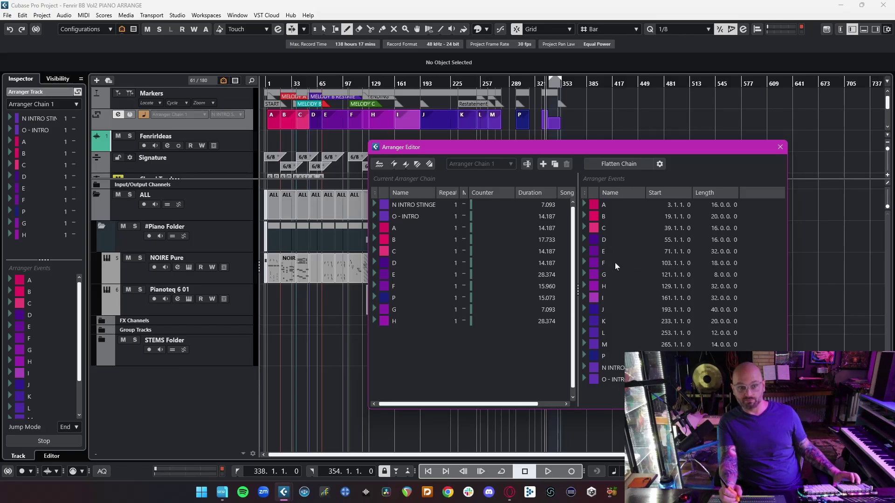
{"action": "left_click", "coordinate": [396, 322]}
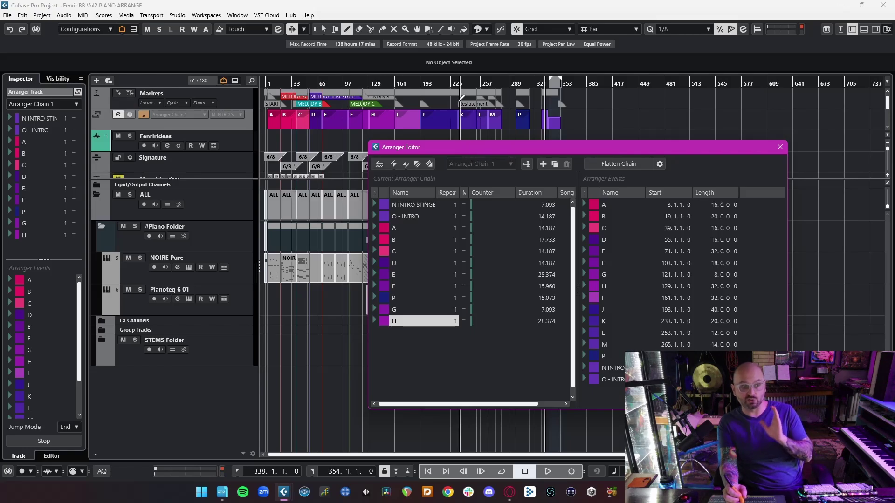
{"action": "left_click_drag", "start_coordinate": [483, 148], "coordinate": [0, 201]}
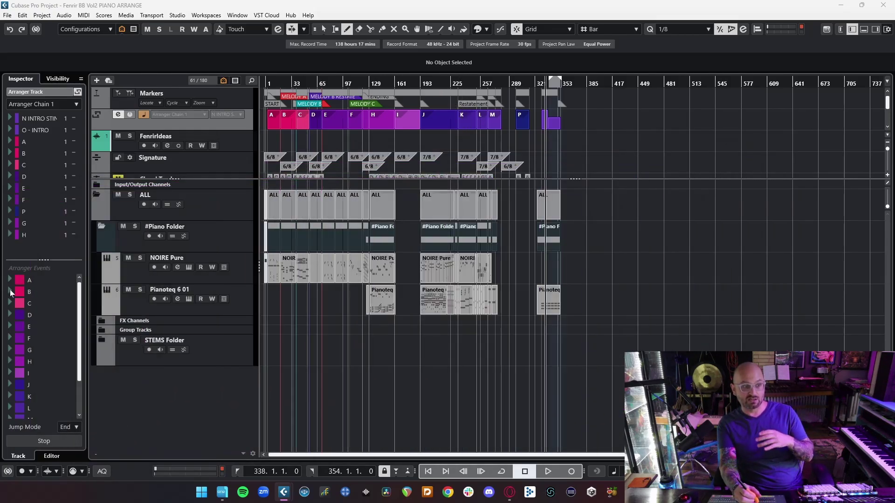
Step: Play arranger event D, cue event I as the next jump, and stop playback
{"action": "left_click", "coordinate": [10, 314]}
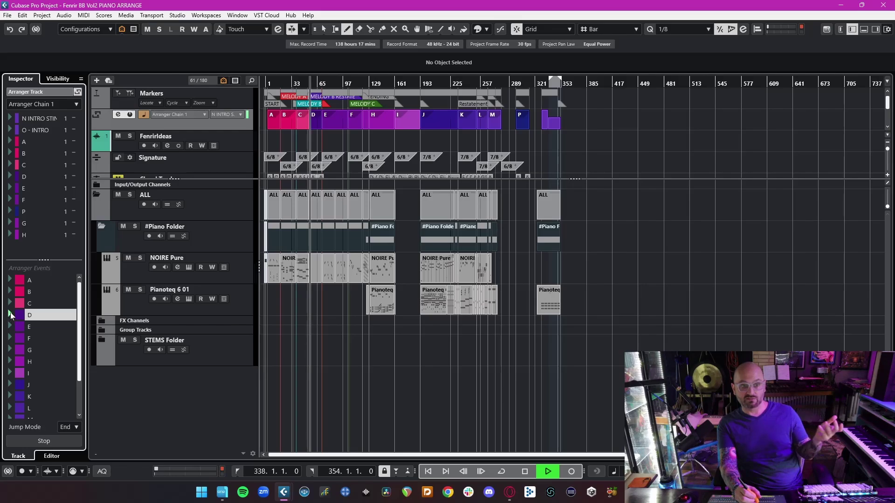
{"action": "left_click", "coordinate": [10, 372]}
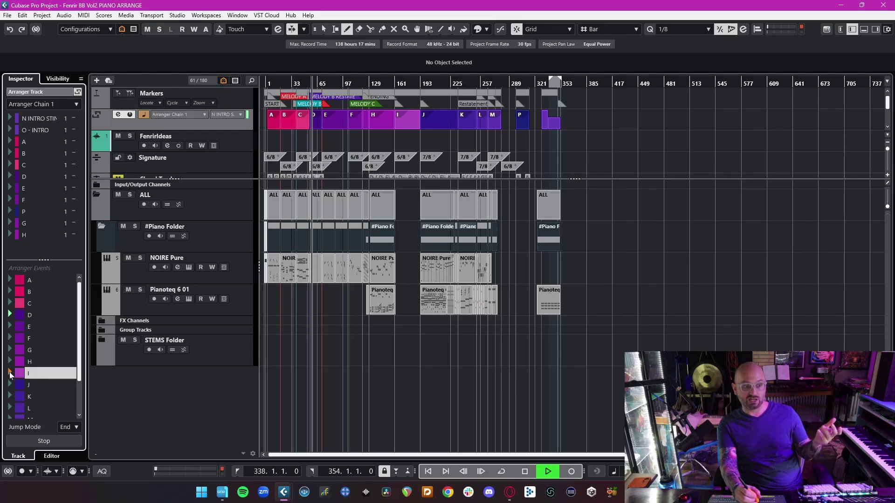
{"action": "key", "text": "space"}
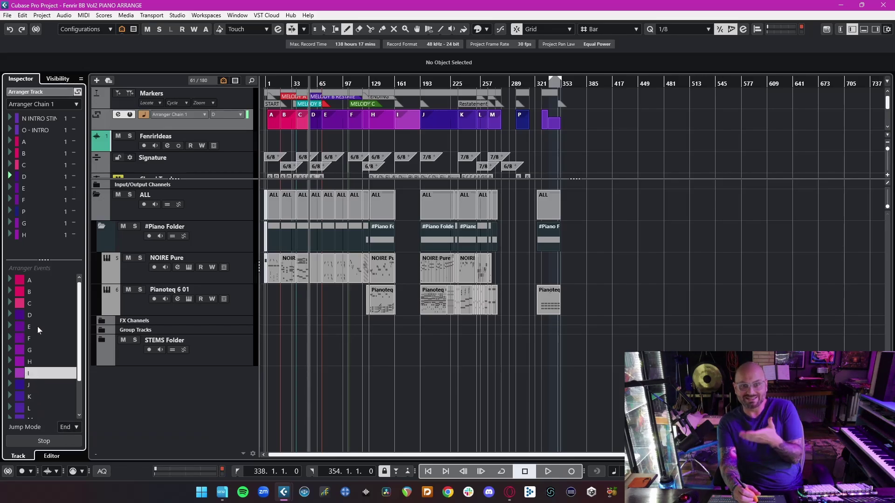
Step: Set the arranger jump mode to 1 Bar and test it by playing event B and jumping to event C
{"action": "left_click", "coordinate": [73, 429]}
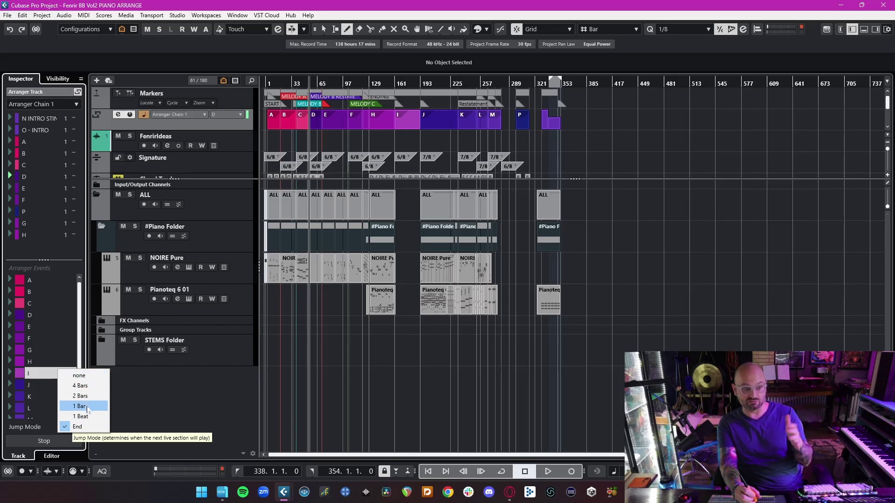
{"action": "left_click", "coordinate": [87, 407]}
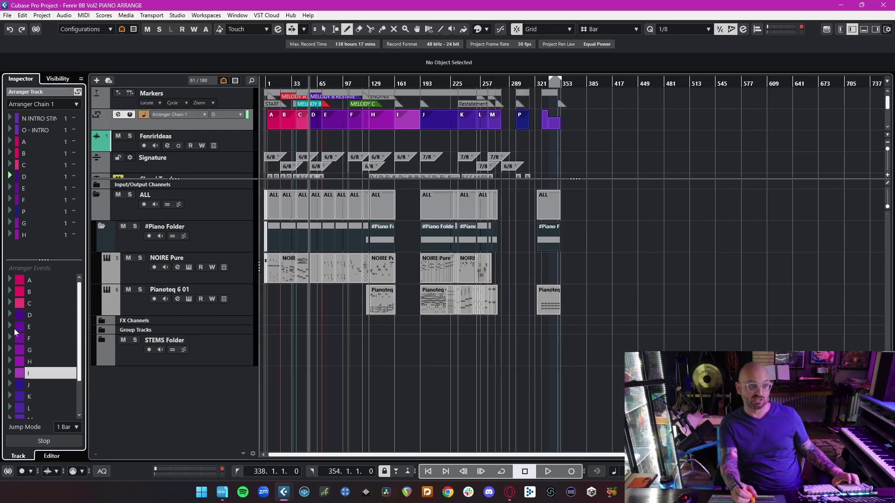
{"action": "left_click", "coordinate": [9, 291]}
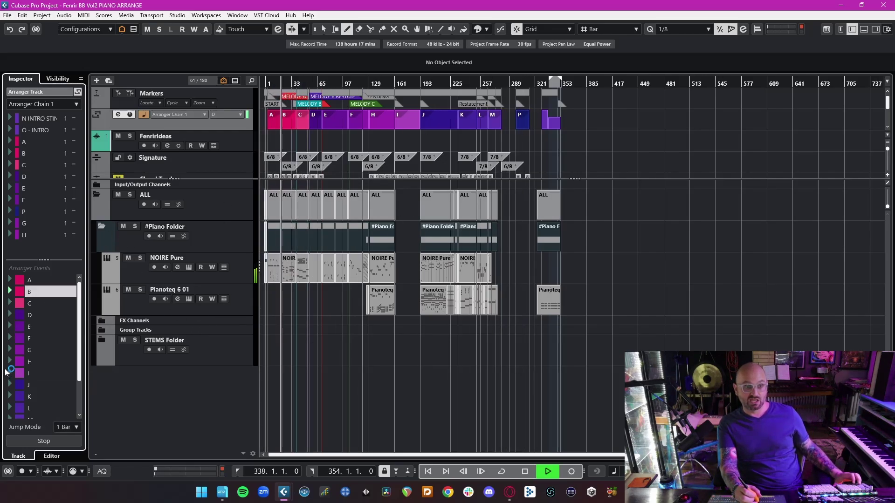
{"action": "left_click", "coordinate": [9, 303]}
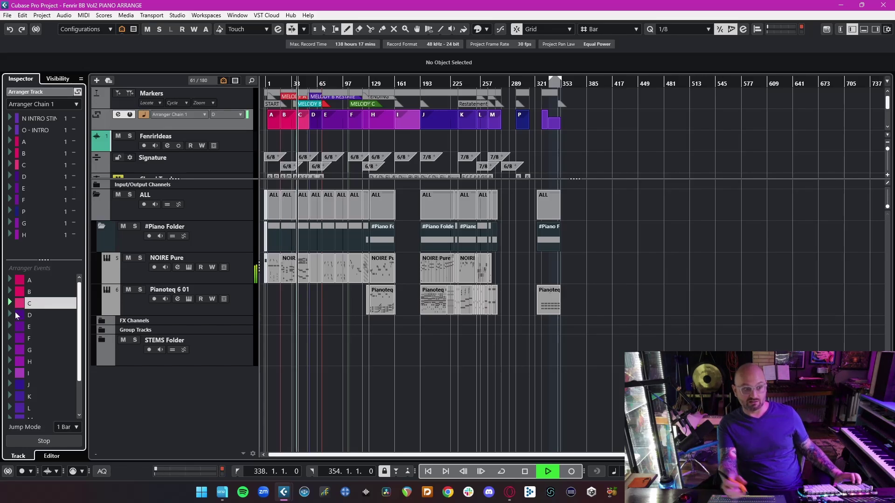
{"action": "left_click", "coordinate": [59, 440]}
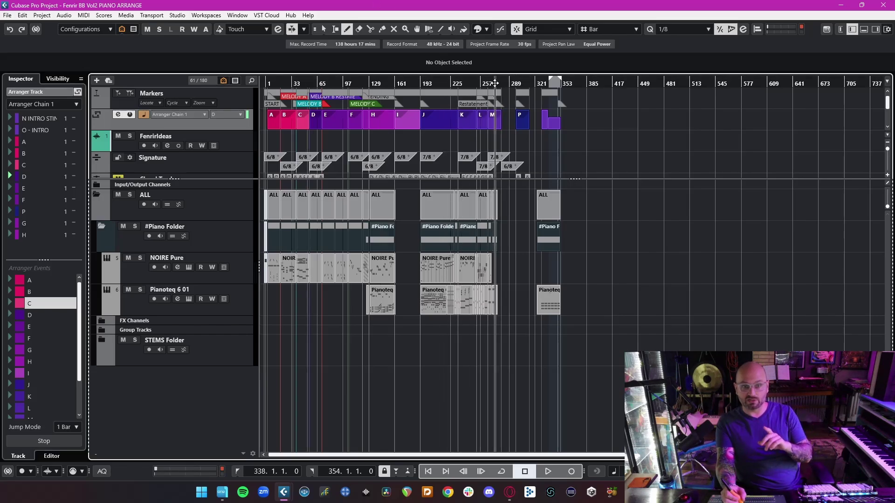
Step: Draw trial arranger events overlapping the end of section M, the first from bar 272 to 289, and remove them
{"action": "left_click_drag", "start_coordinate": [495, 82], "coordinate": [497, 102]}
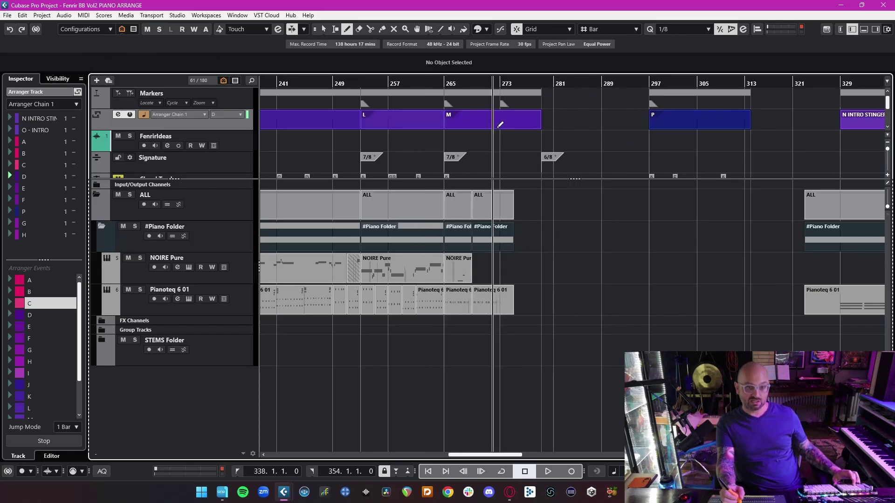
{"action": "left_click_drag", "start_coordinate": [499, 124], "coordinate": [601, 126]}
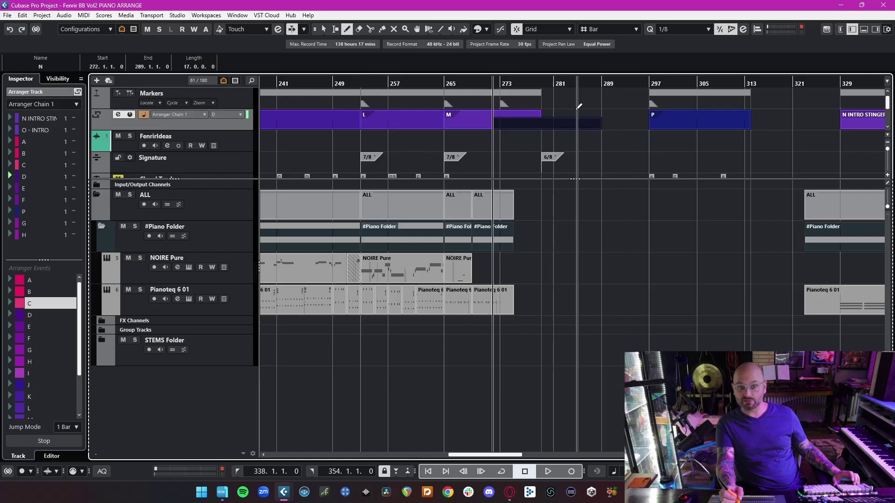
{"action": "left_click_drag", "start_coordinate": [478, 124], "coordinate": [567, 126]}
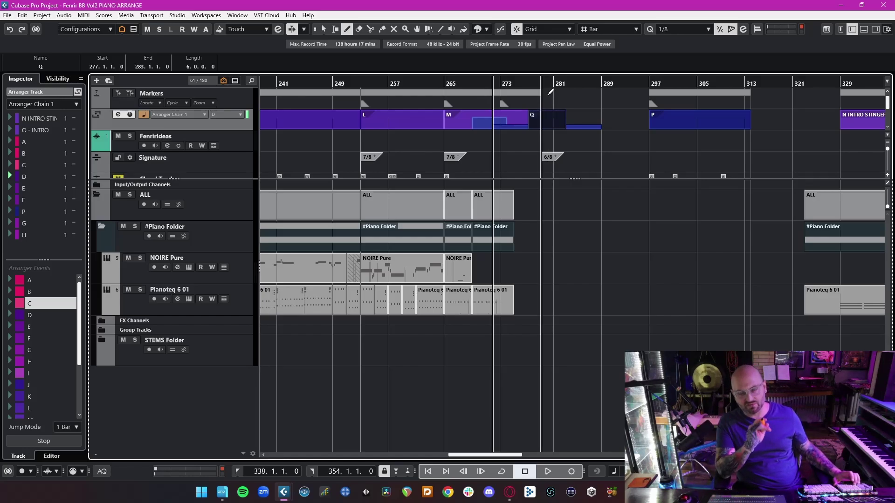
{"action": "key", "text": "Delete"}
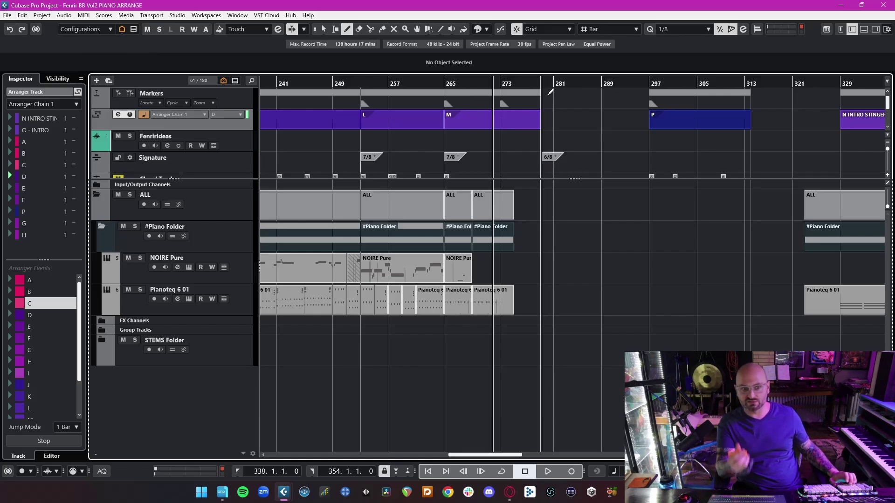
{"action": "key", "text": "g"}
{"action": "key", "text": "g"}
{"action": "key", "text": "g"}
{"action": "key", "text": "g"}
{"action": "key", "text": "g"}
{"action": "key", "text": "g"}
{"action": "key", "text": "g"}
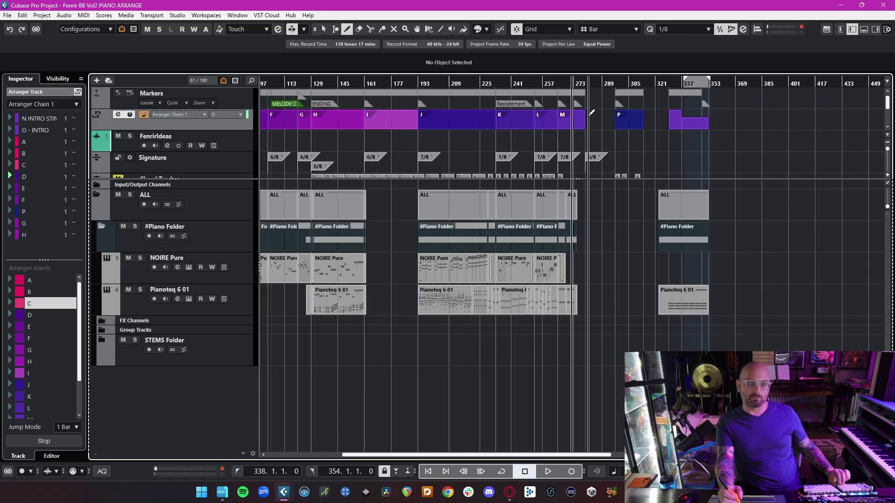
{"action": "key", "text": "g"}
{"action": "key", "text": "g"}
{"action": "key", "text": "g"}
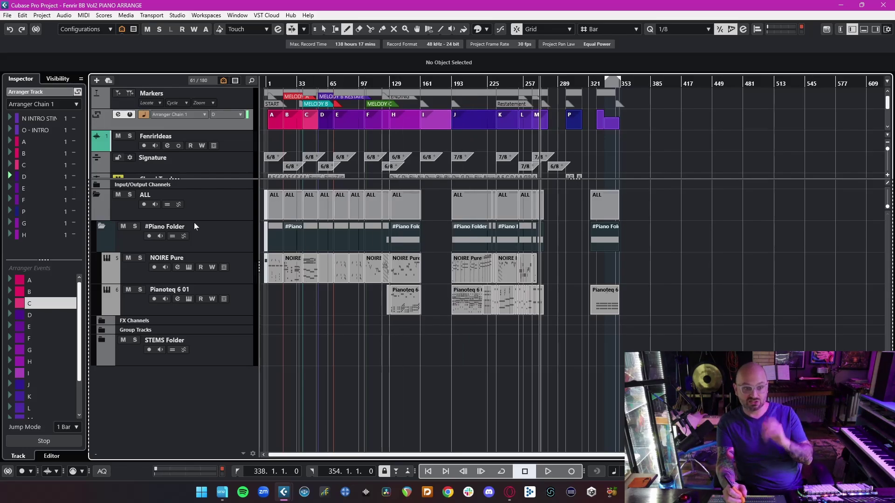
Step: Bring back the Arranger Editor, review the Flatten Chain source, destination and option settings, and close the editor
{"action": "left_click_drag", "start_coordinate": [0, 205], "coordinate": [601, 180]}
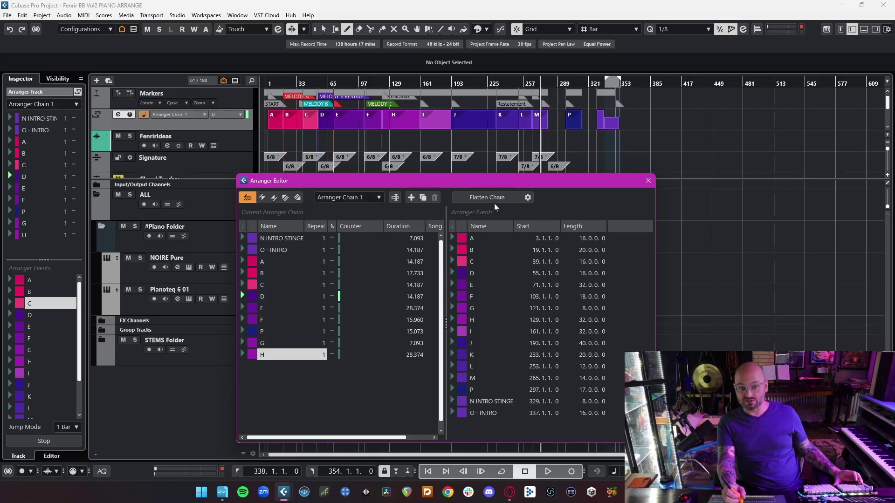
{"action": "left_click", "coordinate": [528, 198]}
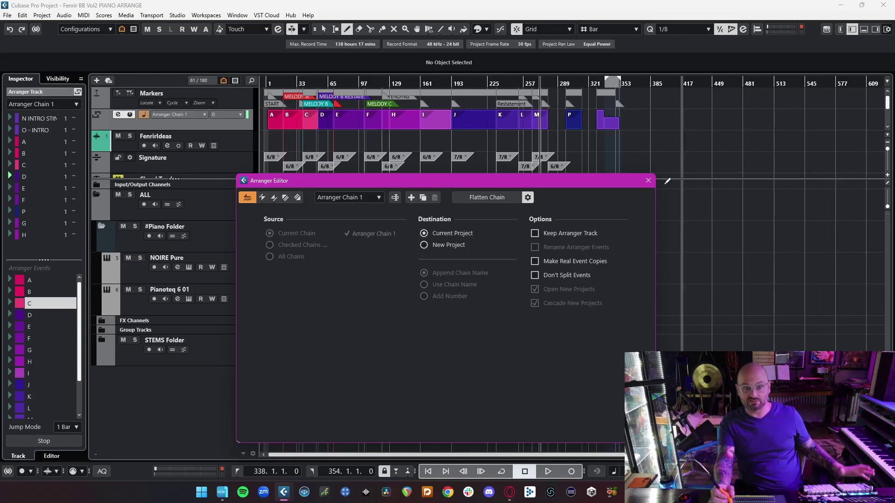
{"action": "left_click", "coordinate": [649, 181]}
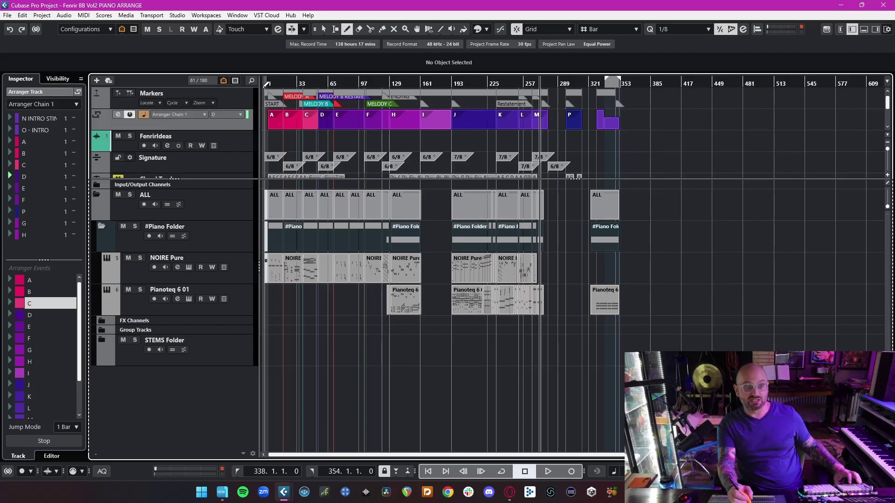
Step: Step the playhead back along the arrangement to the opening section A
{"action": "left_click_drag", "start_coordinate": [265, 82], "coordinate": [258, 99]}
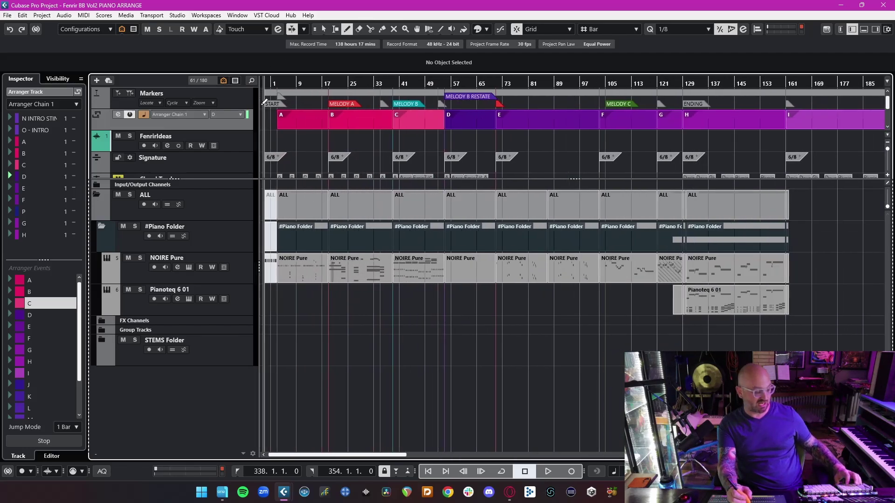
{"action": "key", "text": "shift+b"}
{"action": "key", "text": "shift+b"}
{"action": "key", "text": "shift+b"}
{"action": "key", "text": "shift+b"}
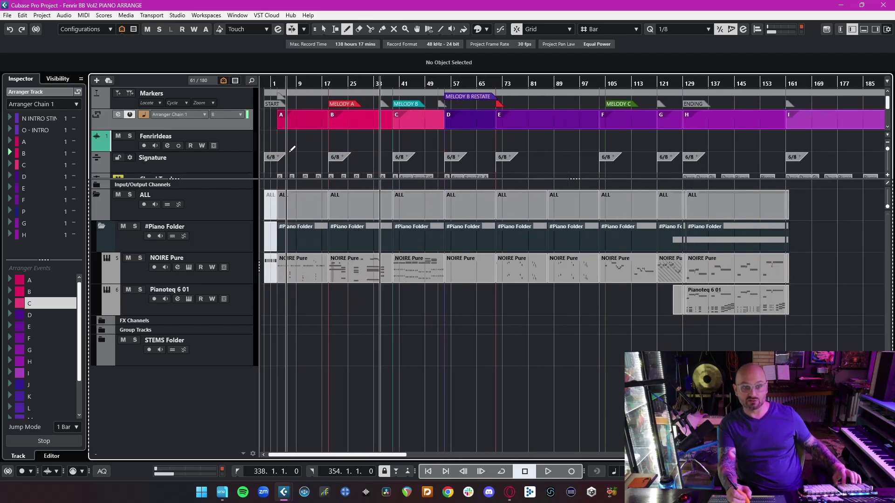
{"action": "key", "text": "g"}
{"action": "key", "text": "shift+b"}
{"action": "key", "text": "shift+b"}
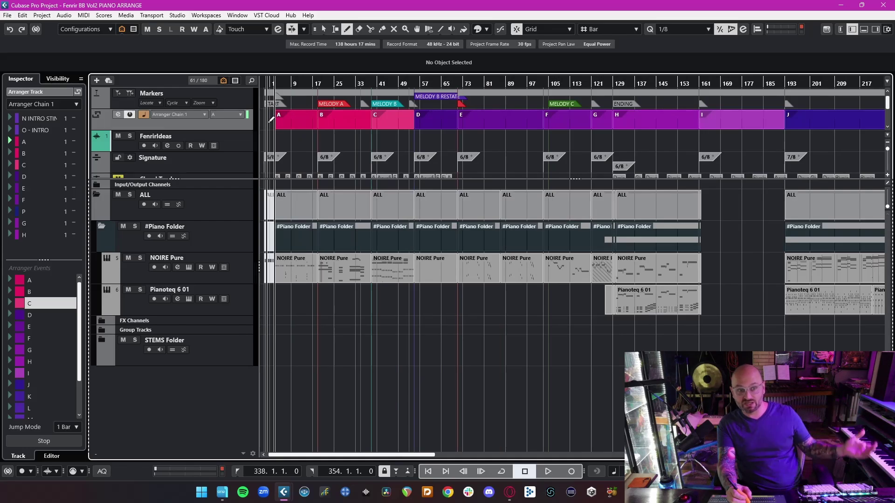
{"action": "key", "text": "g"}
{"action": "key", "text": "g"}
{"action": "key", "text": "g"}
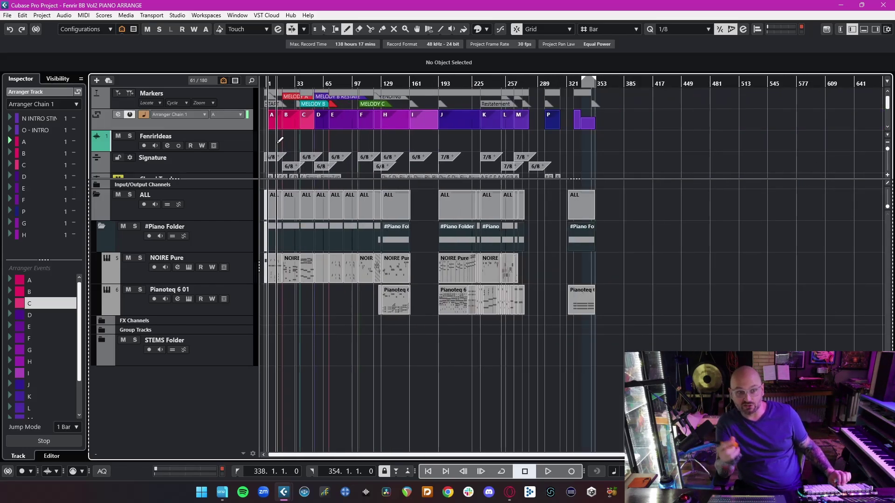
Step: Place the playhead at the start of N INTRO STINGER near bar 329 and select the O - INTRO event on the arranger track
{"action": "left_click", "coordinate": [572, 84]}
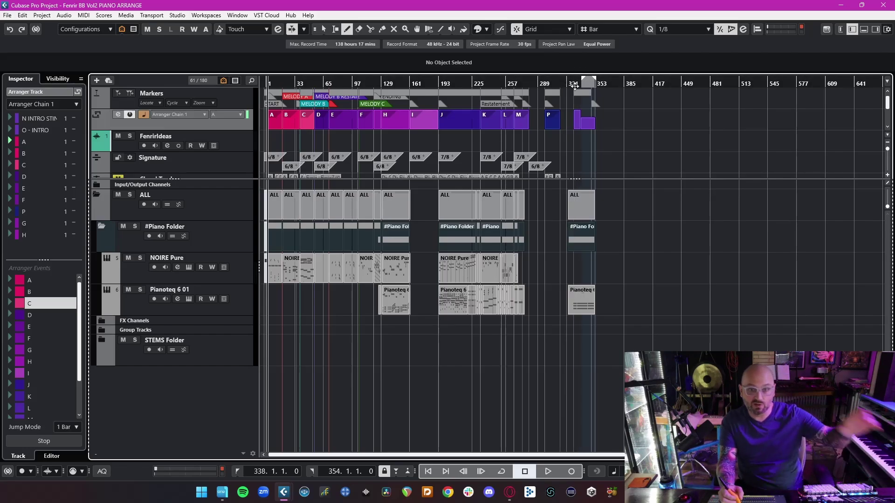
{"action": "key", "text": "h"}
{"action": "key", "text": "h"}
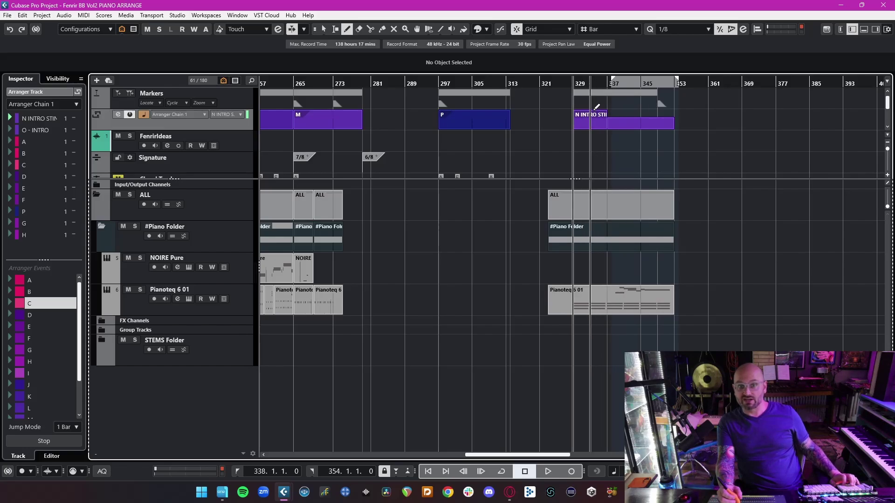
{"action": "left_click", "coordinate": [118, 114]}
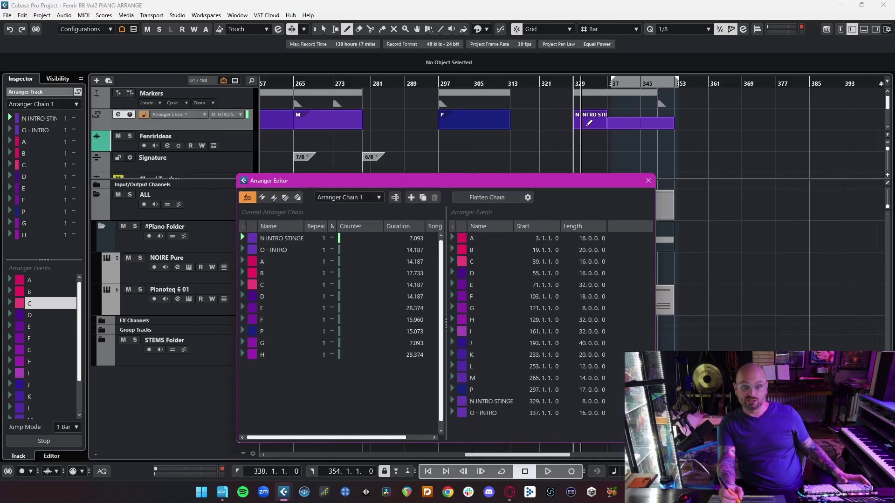
{"action": "key", "text": "1"}
{"action": "left_click", "coordinate": [621, 124]}
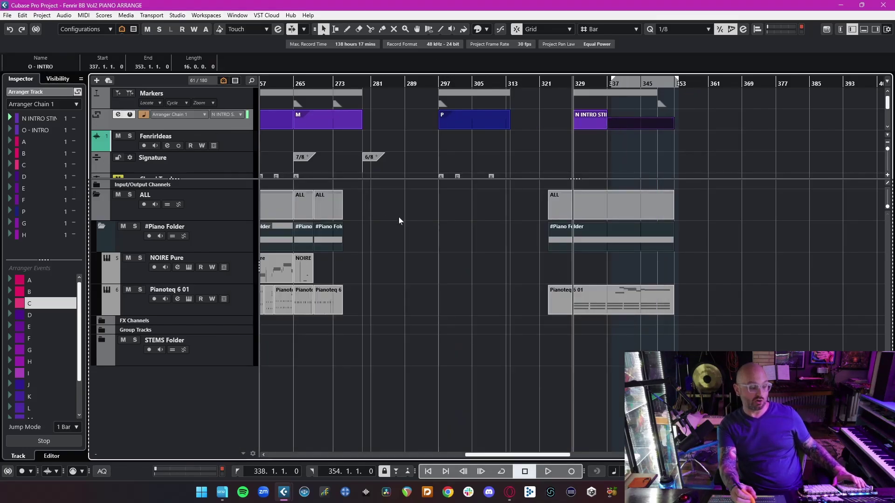
Step: Reopen the Arranger Editor, move it clear of the project view, and start playback from N INTRO STINGER
{"action": "left_click", "coordinate": [119, 114]}
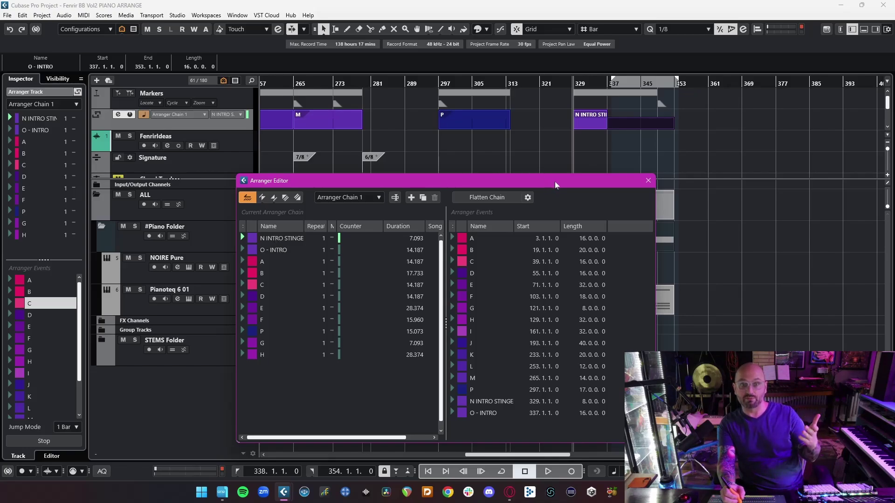
{"action": "left_click_drag", "start_coordinate": [555, 181], "coordinate": [44, 209]}
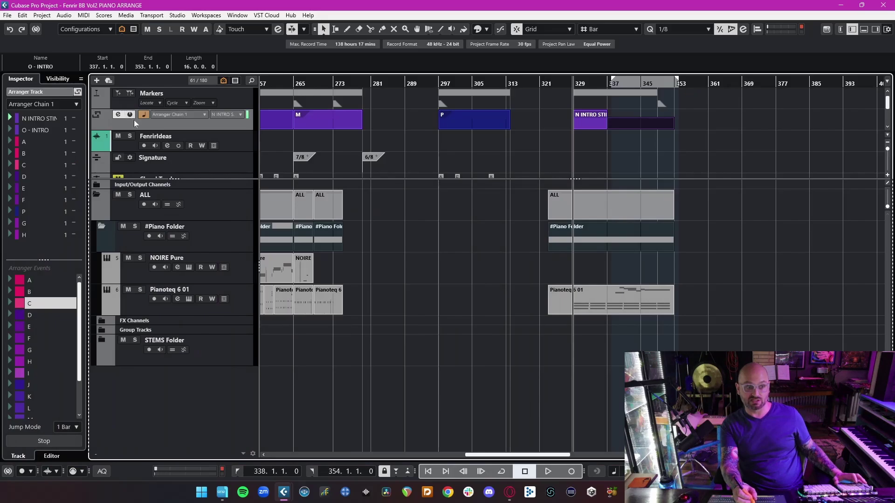
{"action": "key", "text": "space"}
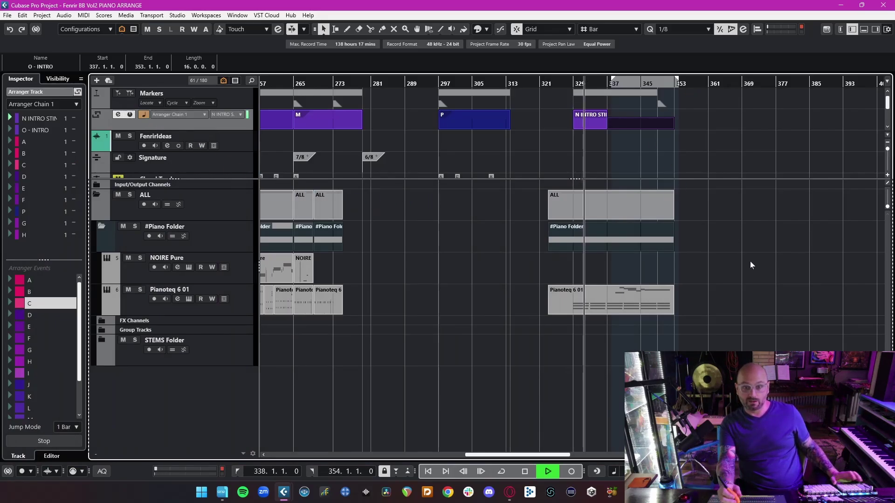
Step: Set the arranger jump mode to End and let playback run from O - INTRO into section A before stopping it
{"action": "left_click", "coordinate": [764, 276]}
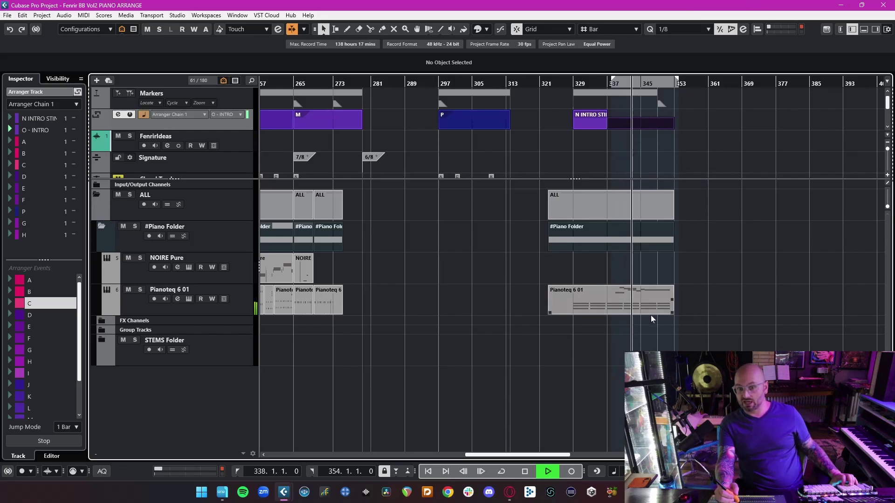
{"action": "left_click", "coordinate": [73, 427]}
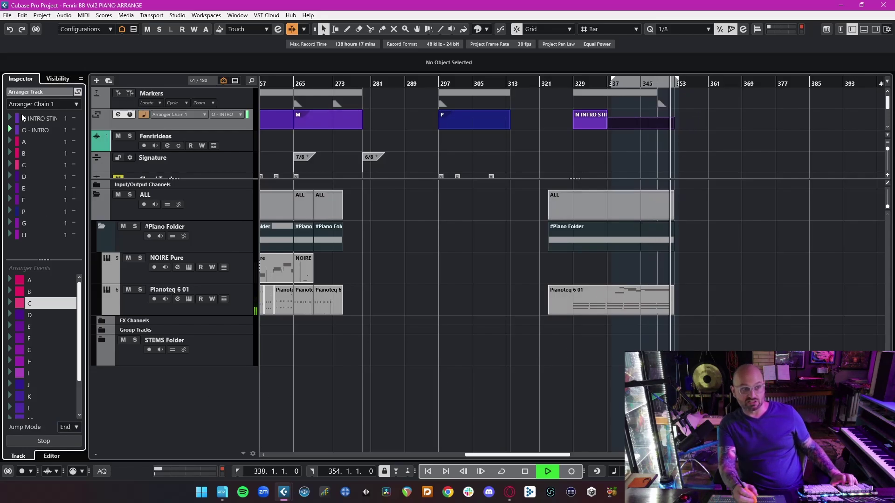
{"action": "left_click", "coordinate": [32, 138]}
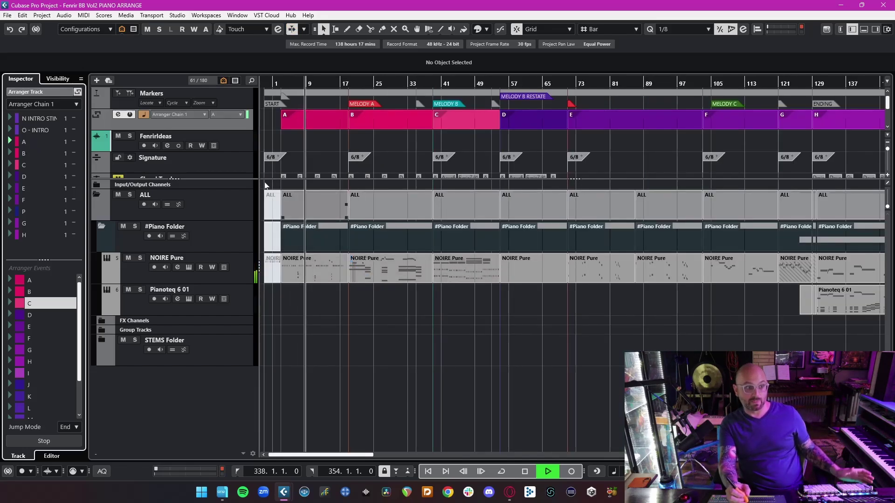
{"action": "key", "text": "space"}
Step: Place the playhead at about bar 115 in section F and select the G event on the arranger track
{"action": "scroll", "coordinate": [603, 299], "scroll_direction": "down", "scroll_amount": 4, "text": "ctrl"}
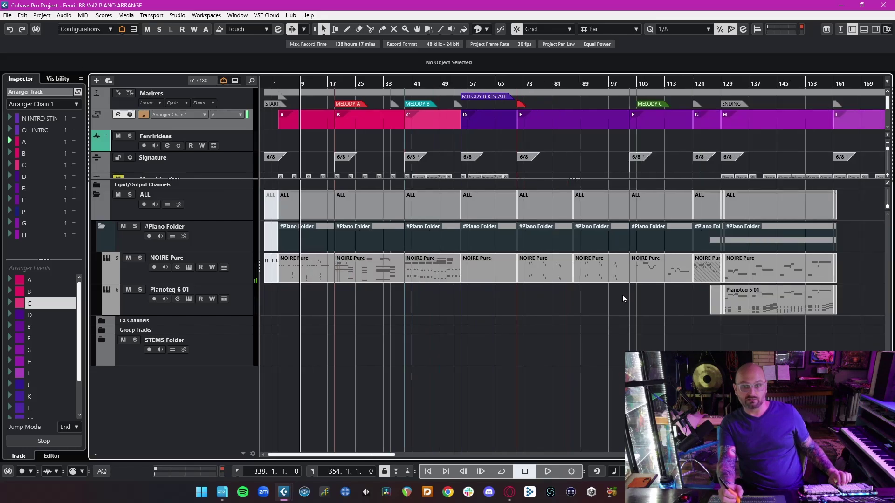
{"action": "scroll", "coordinate": [591, 168], "scroll_direction": "up", "scroll_amount": 2, "text": "ctrl"}
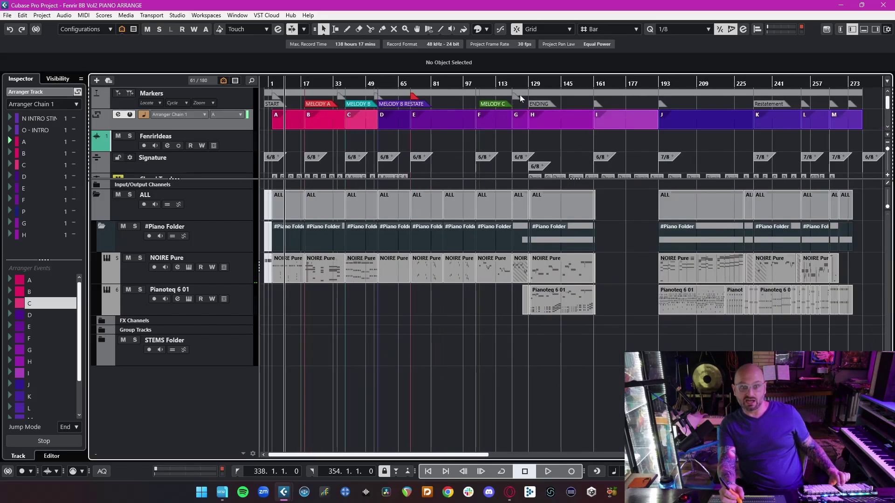
{"action": "scroll", "coordinate": [519, 94], "scroll_direction": "up", "scroll_amount": 2, "text": "ctrl"}
{"action": "left_click_drag", "start_coordinate": [510, 96], "coordinate": [471, 97]}
{"action": "left_click", "coordinate": [466, 122]}
{"action": "left_click", "coordinate": [525, 129]}
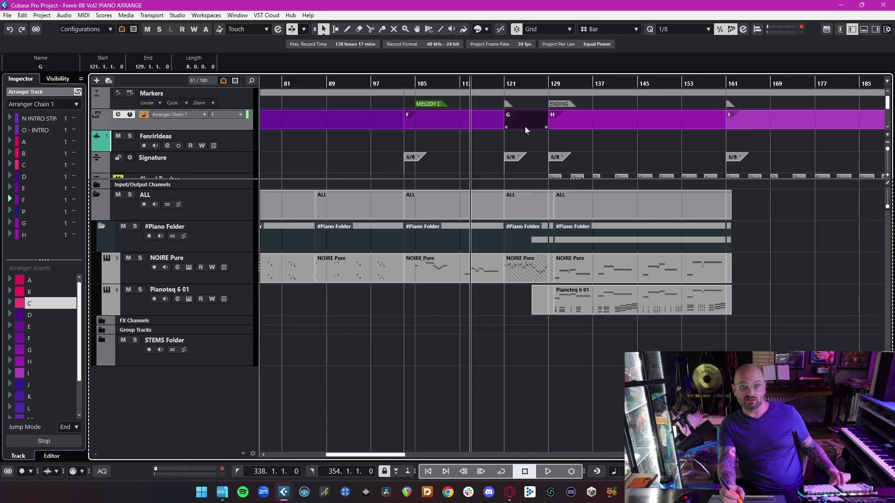
{"action": "scroll", "coordinate": [526, 130], "scroll_direction": "down", "scroll_amount": 4, "text": "ctrl"}
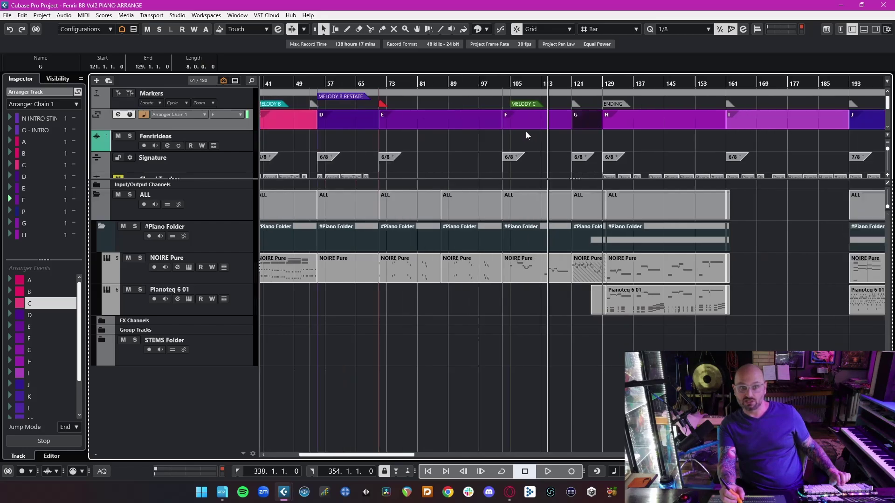
Step: Play the chain from near the end of section F, skip ahead within section P, and stop playback in G
{"action": "mouse_move", "coordinate": [847, 226]}
{"action": "left_mouse_down"}
{"action": "mouse_move", "coordinate": [871, 227]}
{"action": "mouse_move", "coordinate": [853, 224]}
{"action": "left_mouse_up"}
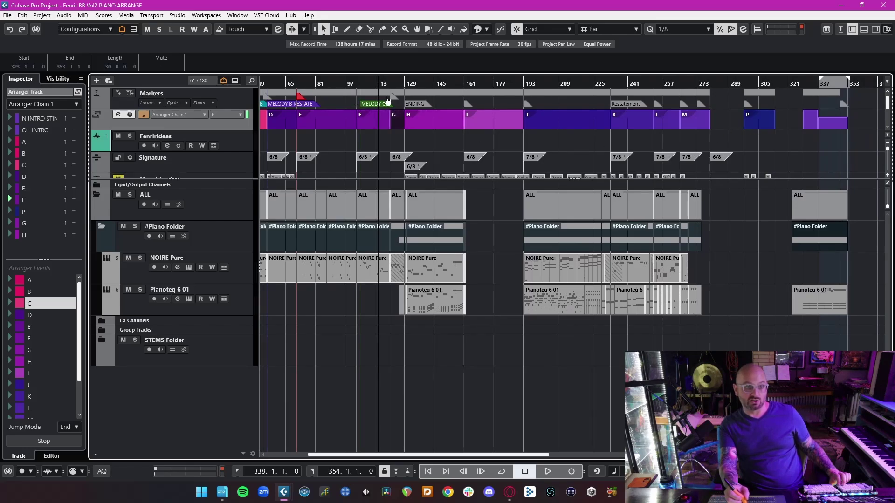
{"action": "left_click_drag", "start_coordinate": [386, 82], "coordinate": [386, 188]}
{"action": "key", "text": "space"}
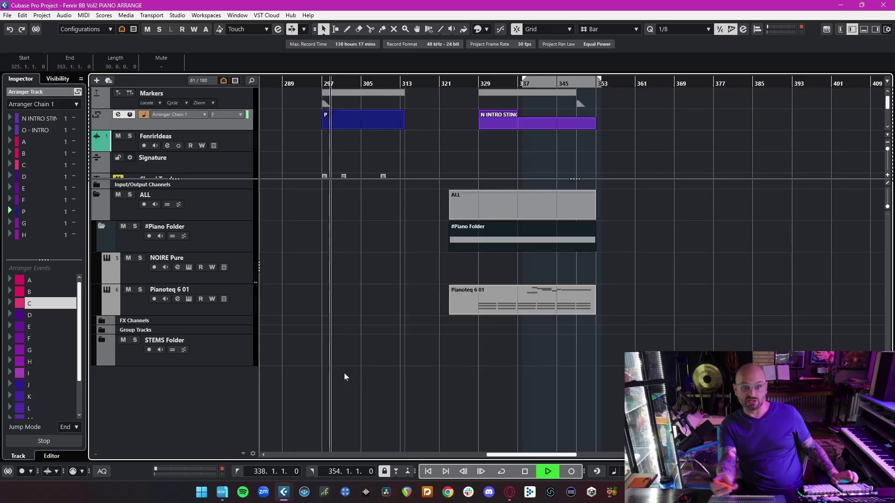
{"action": "left_click", "coordinate": [394, 89]}
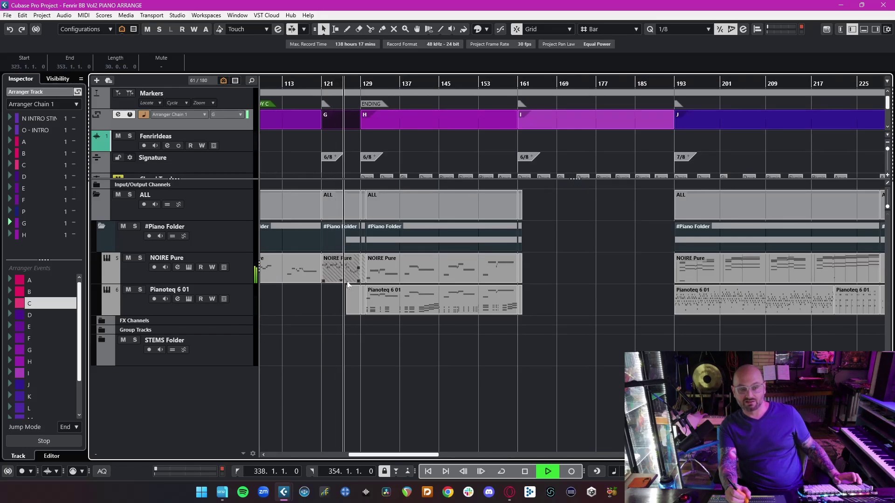
{"action": "key", "text": "space"}
Step: Clear the selection, reopen the Arranger Editor clear of the arranger events, and flatten Arranger Chain 1
{"action": "left_click", "coordinate": [385, 257]}
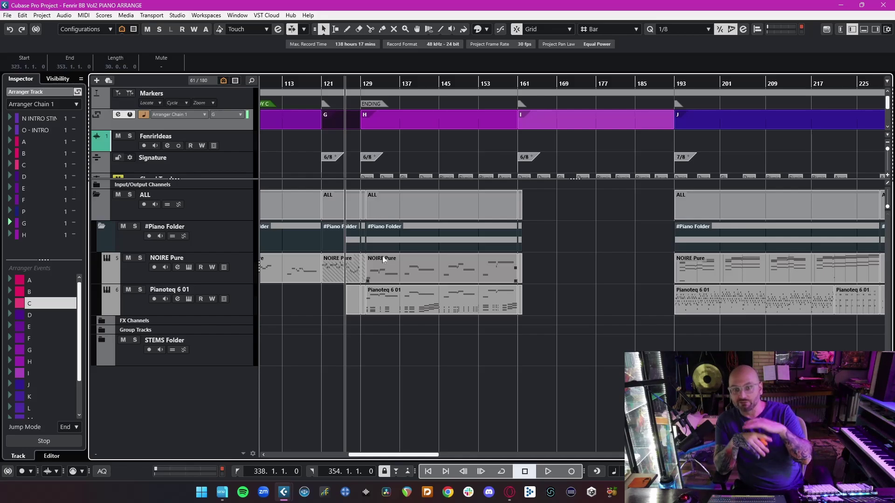
{"action": "left_click", "coordinate": [583, 245]}
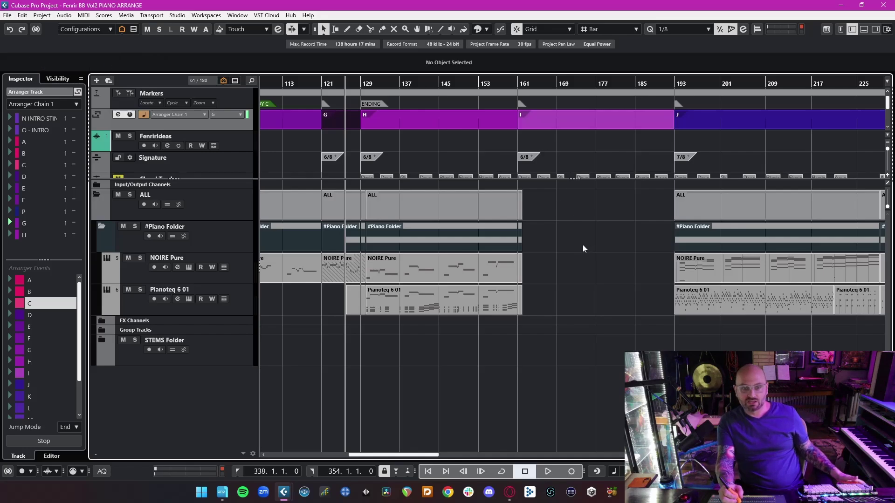
{"action": "key", "text": "g"}
{"action": "key", "text": "g"}
{"action": "key", "text": "g"}
{"action": "key", "text": "g"}
{"action": "key", "text": "g"}
{"action": "key", "text": "g"}
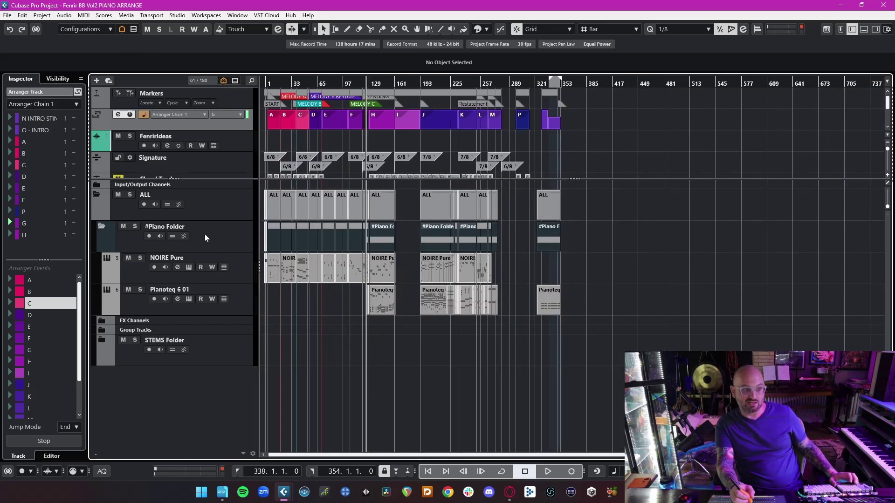
{"action": "key", "text": "Return"}
{"action": "left_click_drag", "start_coordinate": [310, 198], "coordinate": [504, 138]}
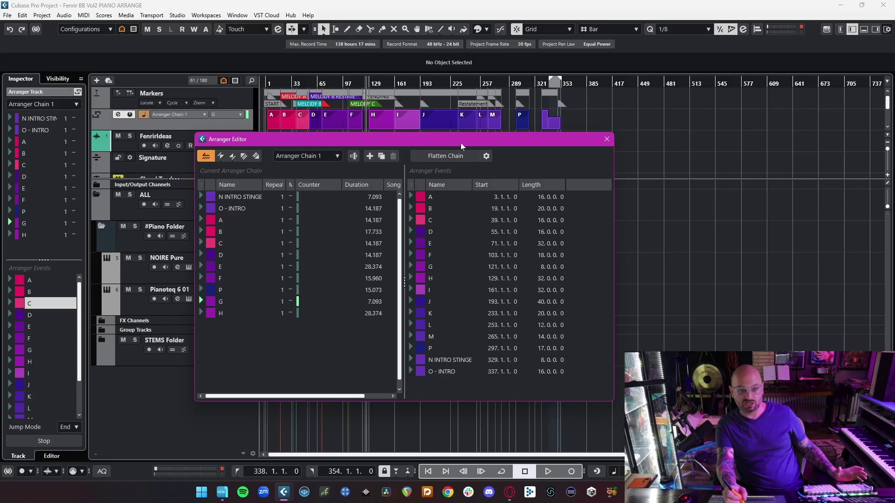
{"action": "left_click_drag", "start_coordinate": [460, 143], "coordinate": [646, 189]}
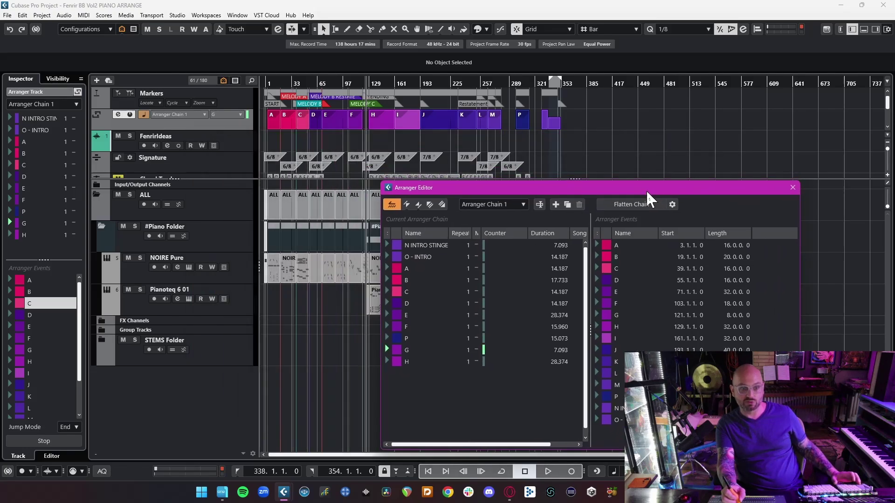
{"action": "left_click", "coordinate": [625, 208]}
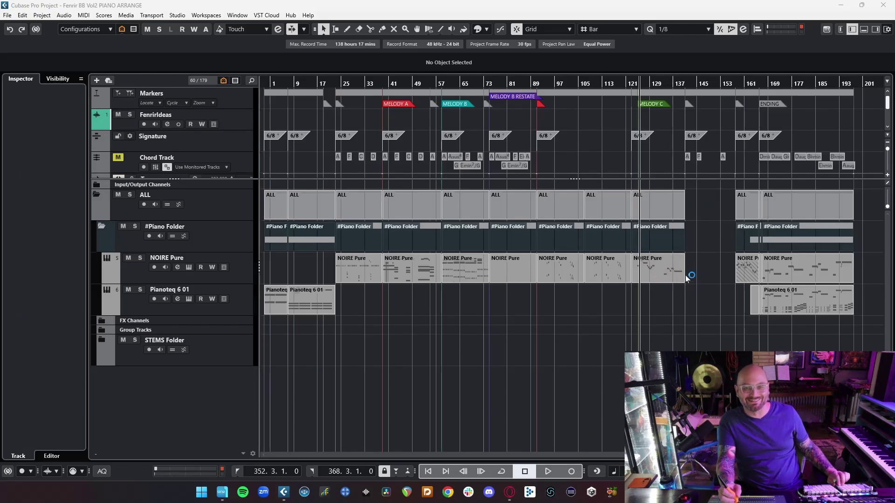
Step: Examine the flattened arrangement, including its markers, signature, chord and tempo tracks
{"action": "left_click", "coordinate": [700, 302]}
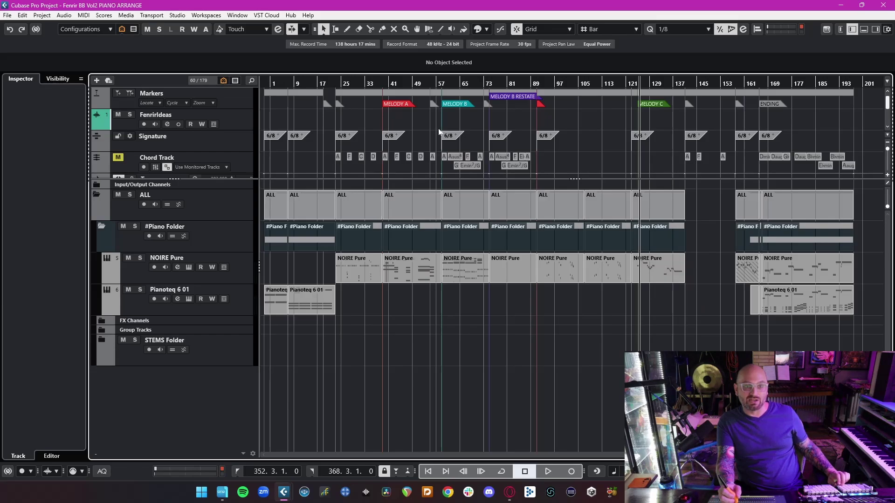
{"action": "scroll", "coordinate": [529, 130], "scroll_direction": "down", "scroll_amount": 2}
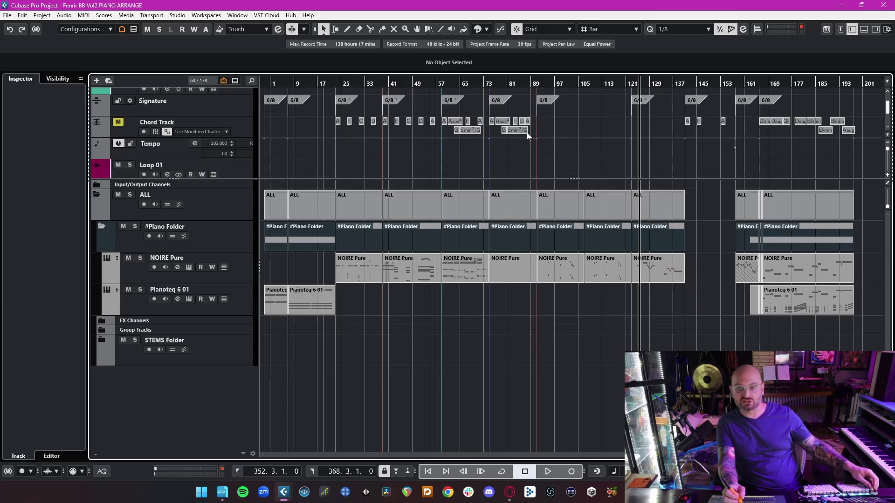
{"action": "scroll", "coordinate": [525, 137], "scroll_direction": "up", "scroll_amount": 2}
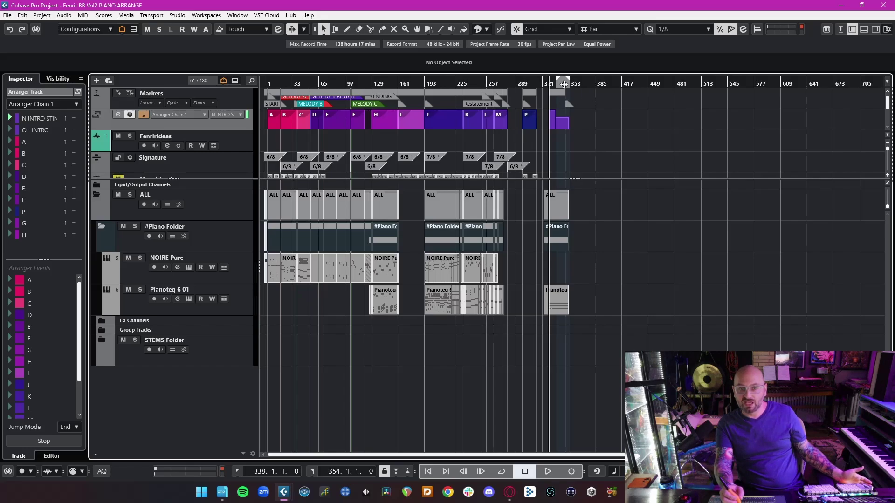
Step: Place the playhead at about bar 346 within the O - INTRO event
{"action": "scroll", "coordinate": [567, 96], "scroll_direction": "up", "scroll_amount": 10}
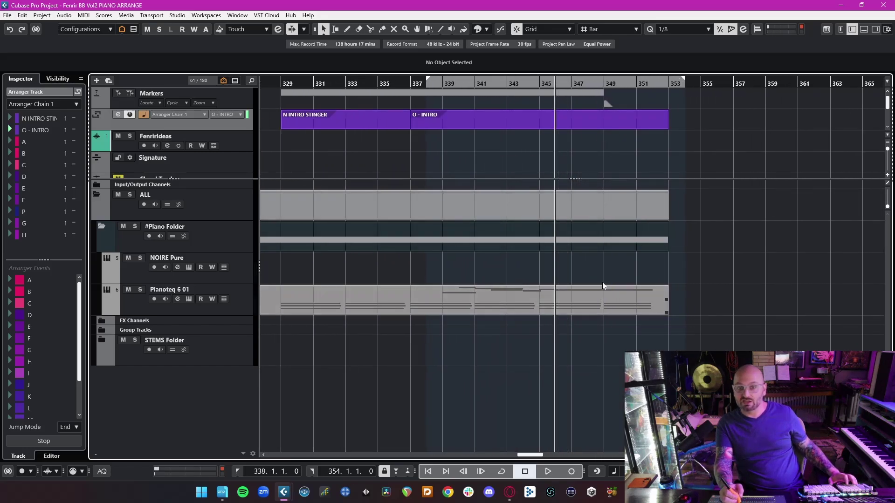